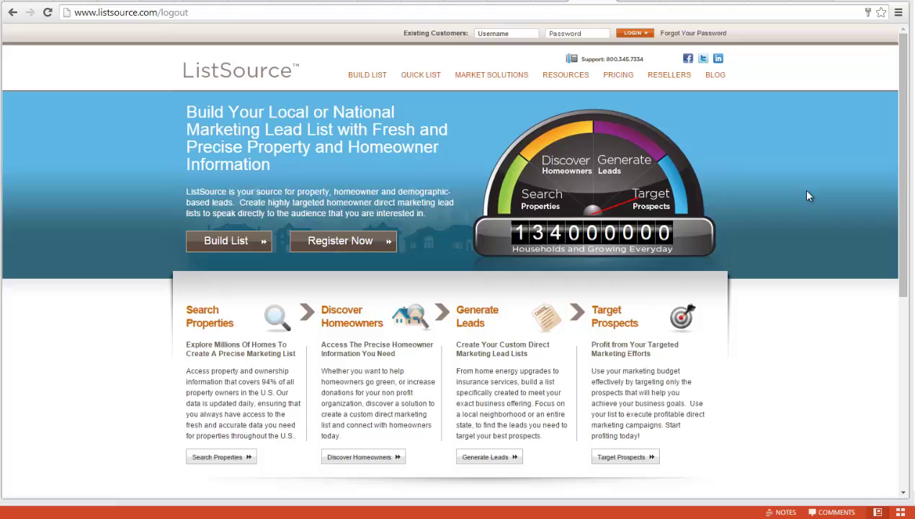
# - Start a new list on Build List using the City criterion with CALIFORNIA as the state
pyautogui.scroll(-5, 807, 196)
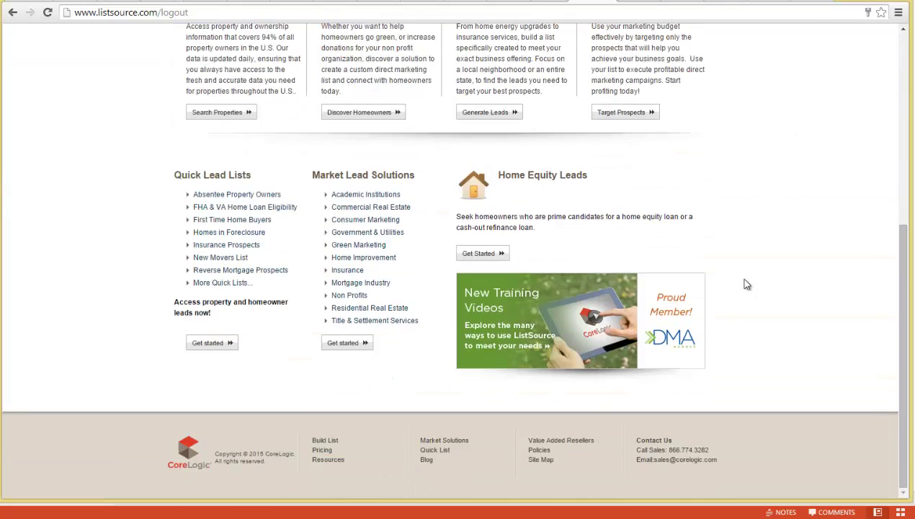
pyautogui.scroll(6, 746, 284)
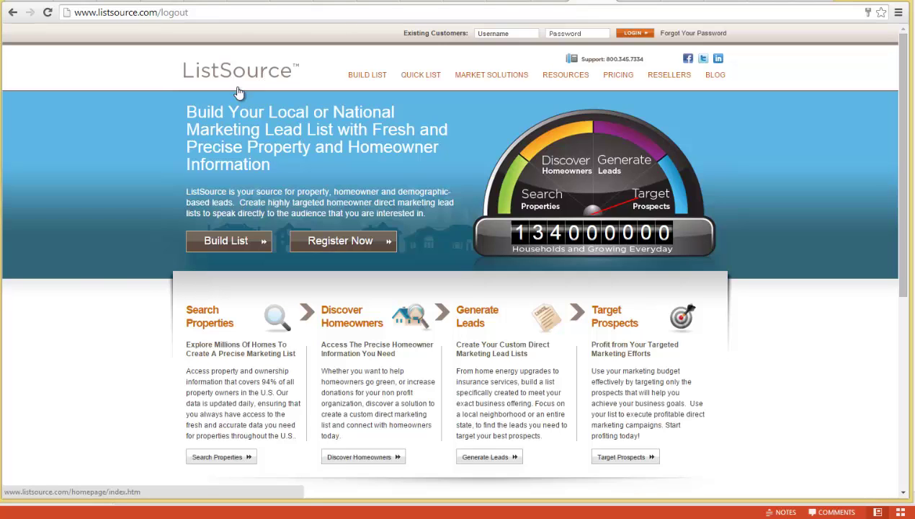
pyautogui.scroll(-5, 281, 103)
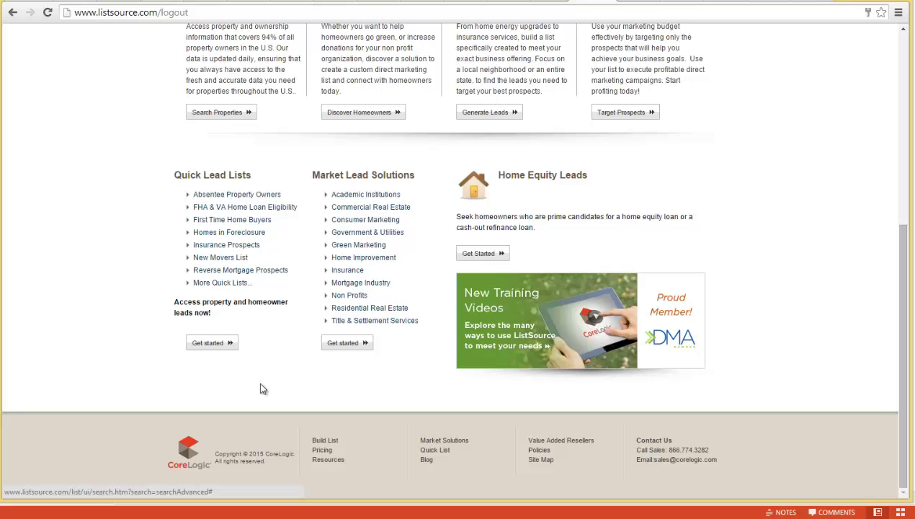
pyautogui.scroll(5, 235, 380)
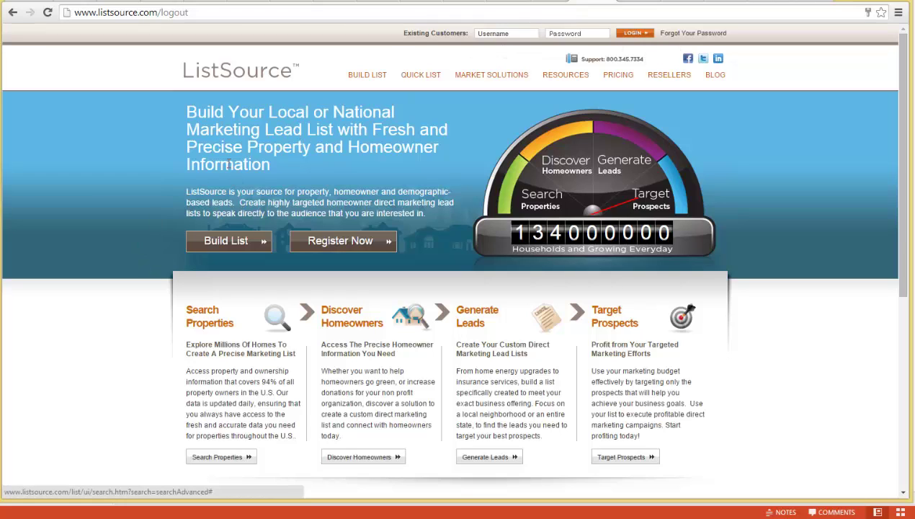
pyautogui.click(223, 244)
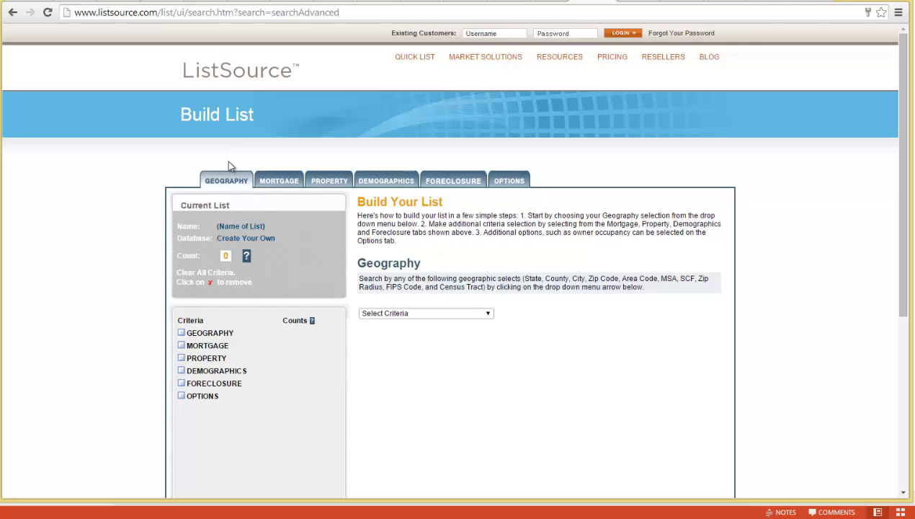
pyautogui.click(487, 314)
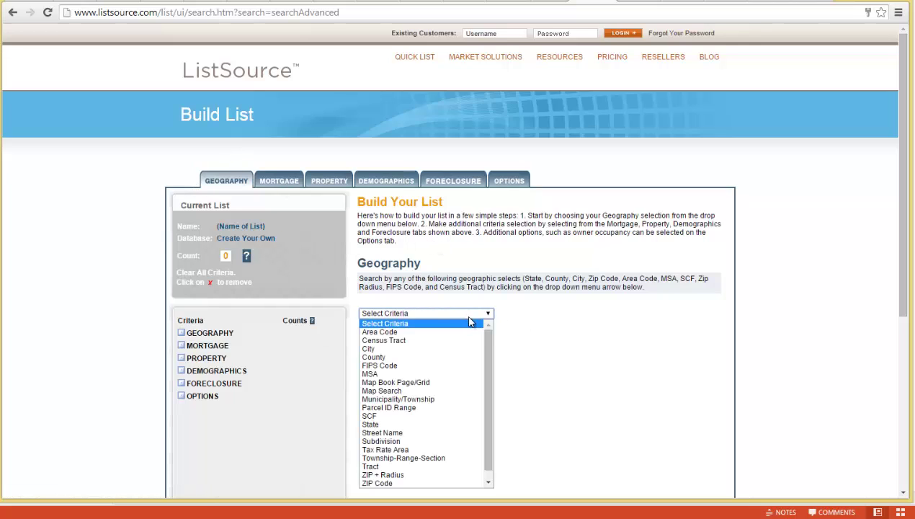
pyautogui.scroll(-1, 407, 346)
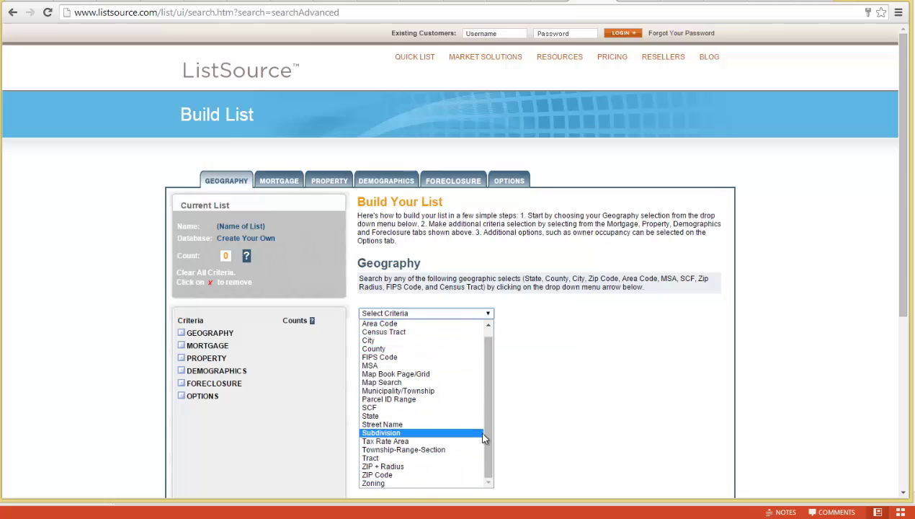
pyautogui.scroll(1, 493, 432)
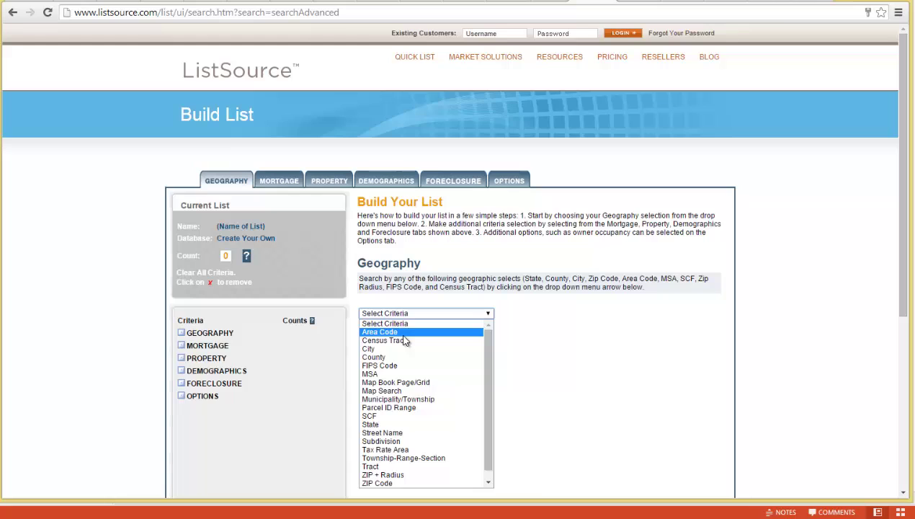
pyautogui.click(374, 350)
pyautogui.click(424, 366)
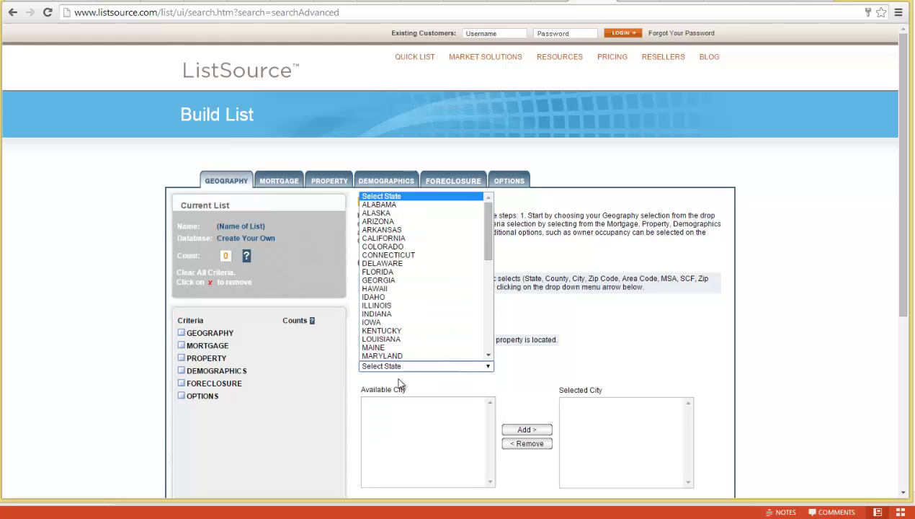
pyautogui.click(402, 239)
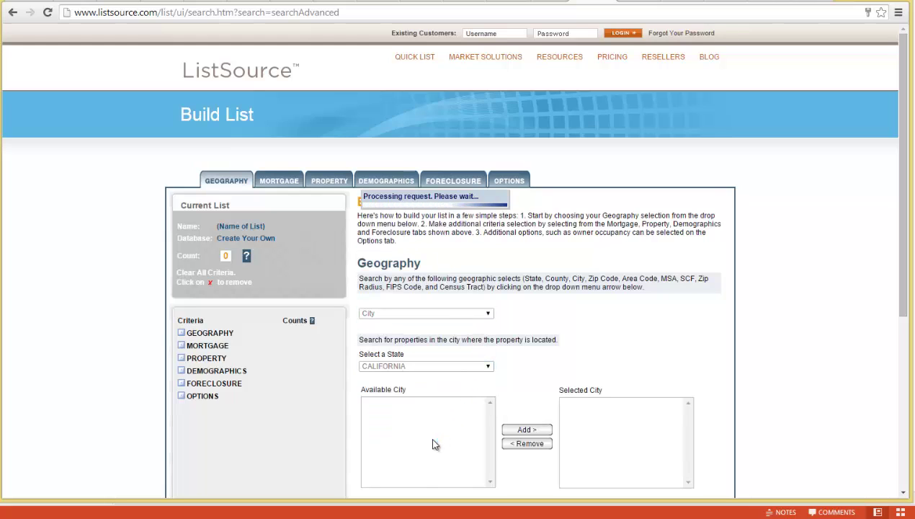
# - Select ANAHEIM,CA and add it to the selected cities, giving 62,938 records
pyautogui.scroll(-1, 414, 443)
pyautogui.scroll(-5, 414, 444)
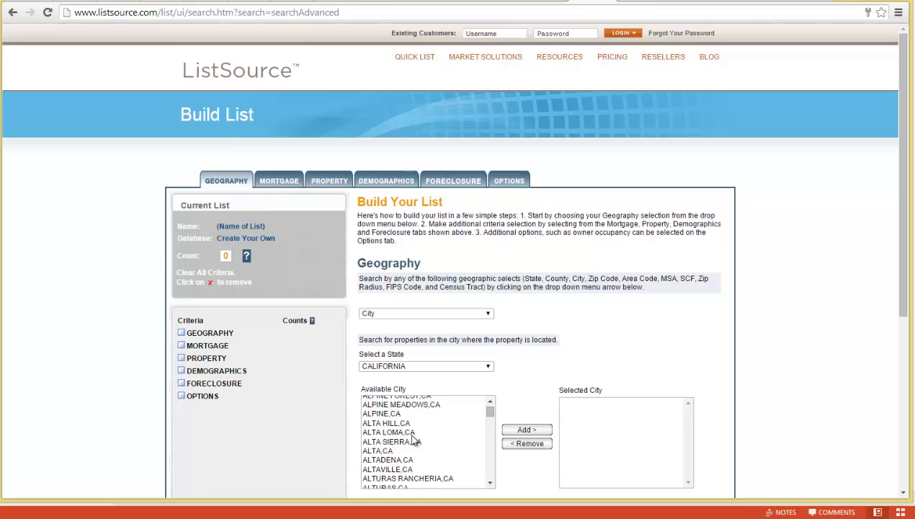
pyautogui.scroll(-7, 415, 441)
pyautogui.scroll(2, 414, 441)
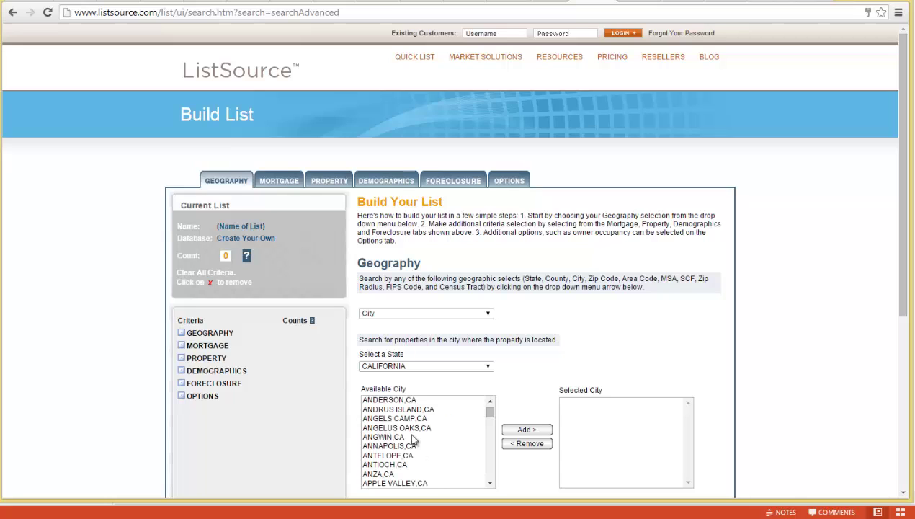
pyautogui.scroll(2, 414, 441)
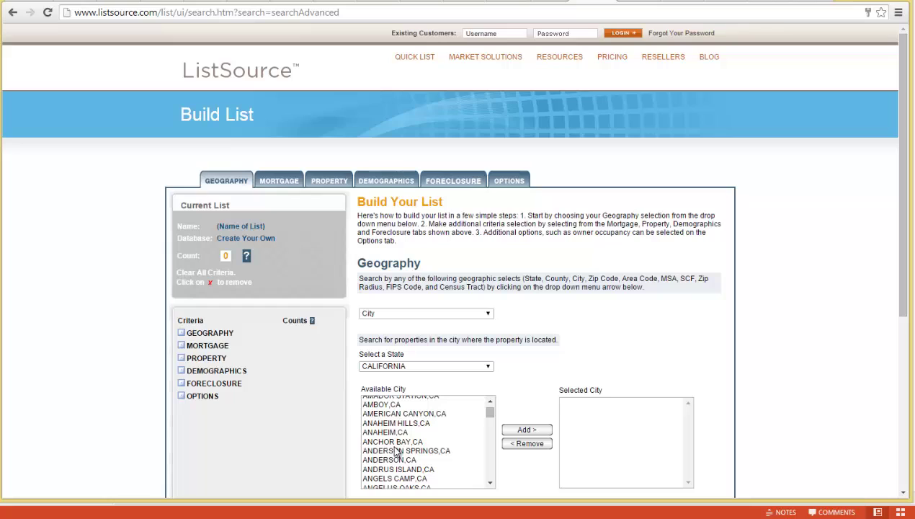
pyautogui.click(396, 433)
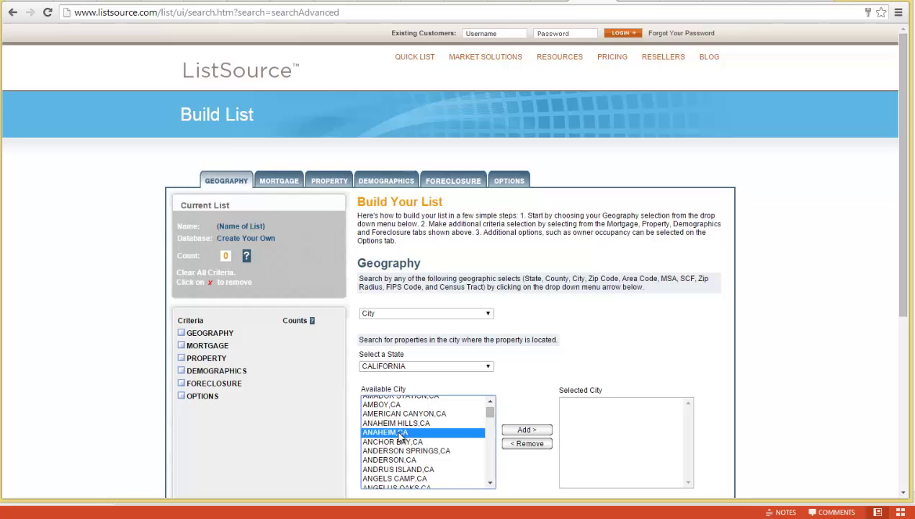
pyautogui.click(524, 430)
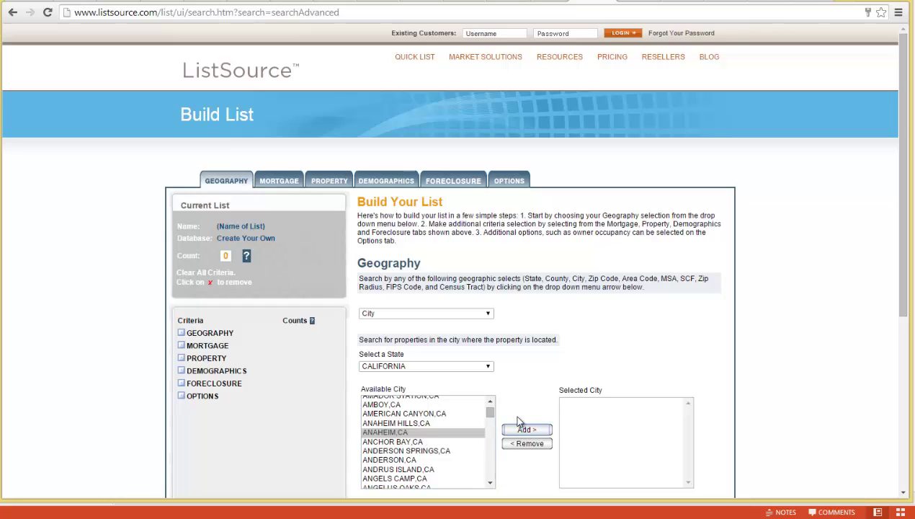
pyautogui.click(521, 429)
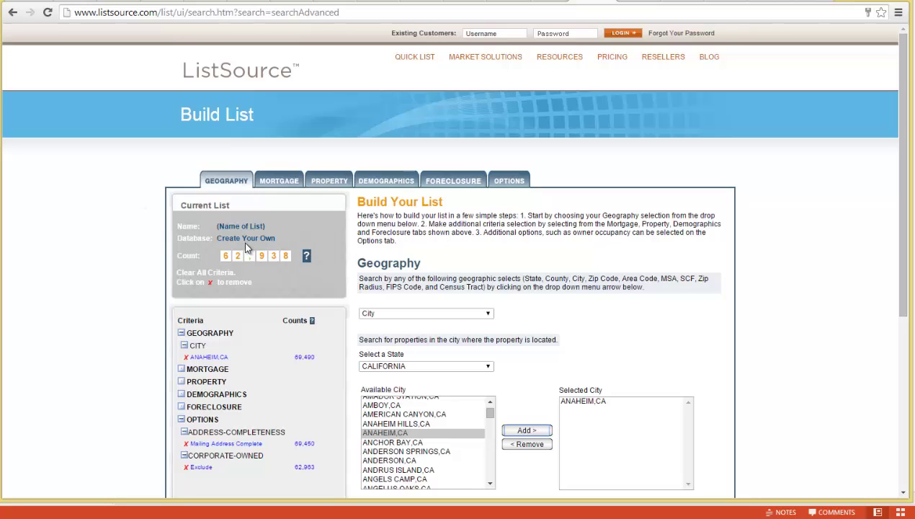
# - Add Property Type Residential: SFR to the list criteria, leaving 47,049 records
pyautogui.click(333, 180)
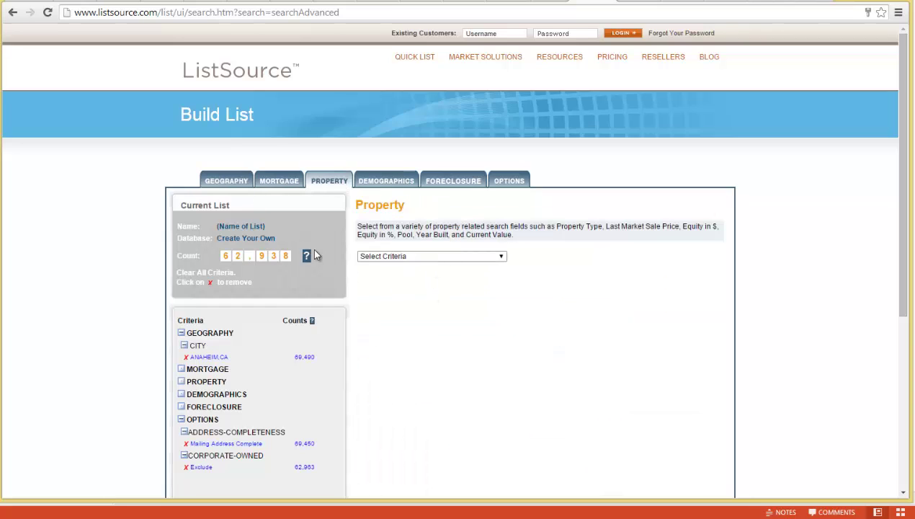
pyautogui.click(441, 257)
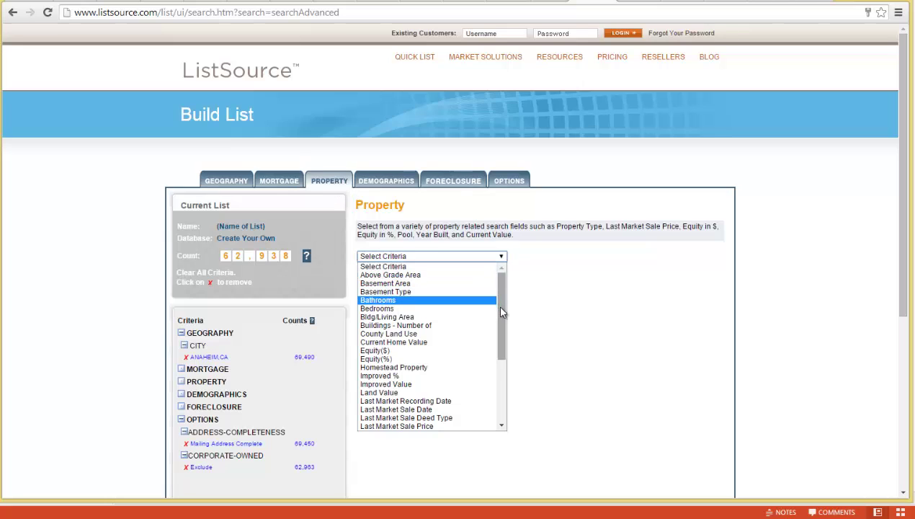
pyautogui.moveTo(498, 306); pyautogui.dragTo(502, 384)
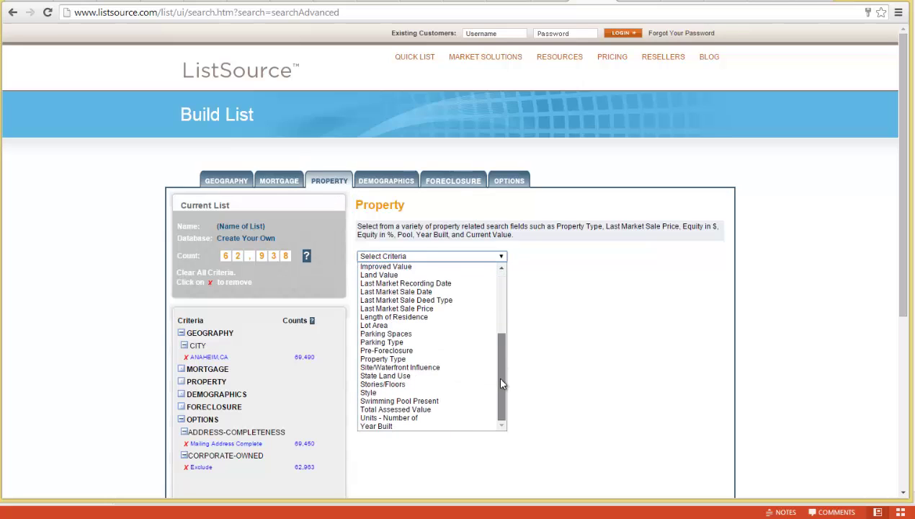
pyautogui.click(405, 359)
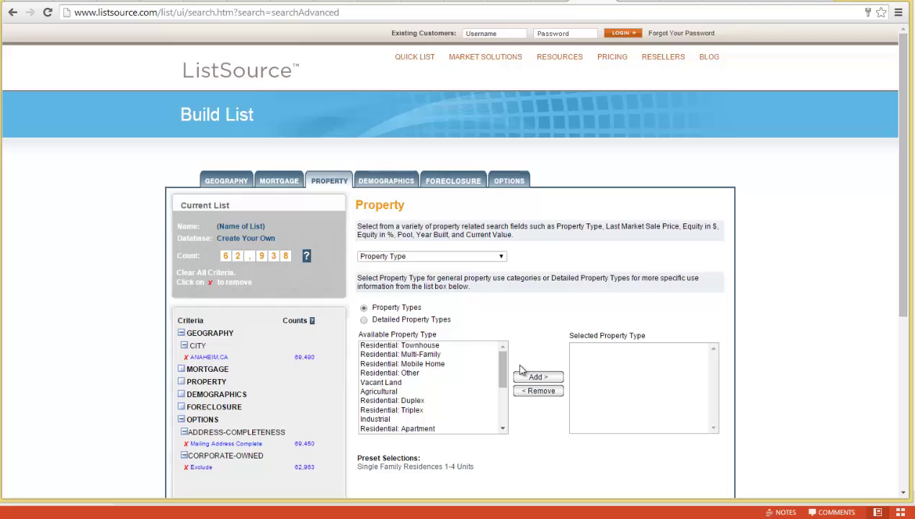
pyautogui.moveTo(503, 371); pyautogui.dragTo(500, 404)
pyautogui.click(383, 394)
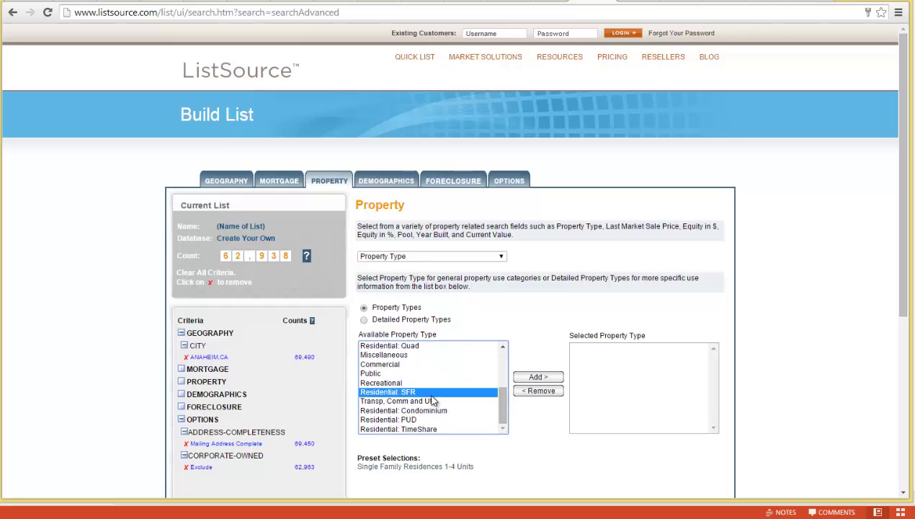
pyautogui.click(535, 380)
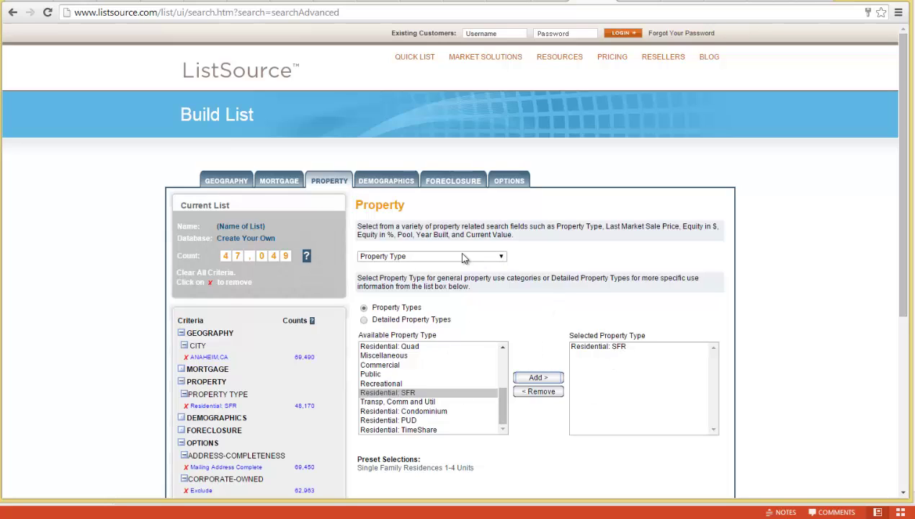
# - Select Equity(%) bands 41 to 50 % through 91 to 100 %, narrowing to 19,036 records
pyautogui.click(498, 256)
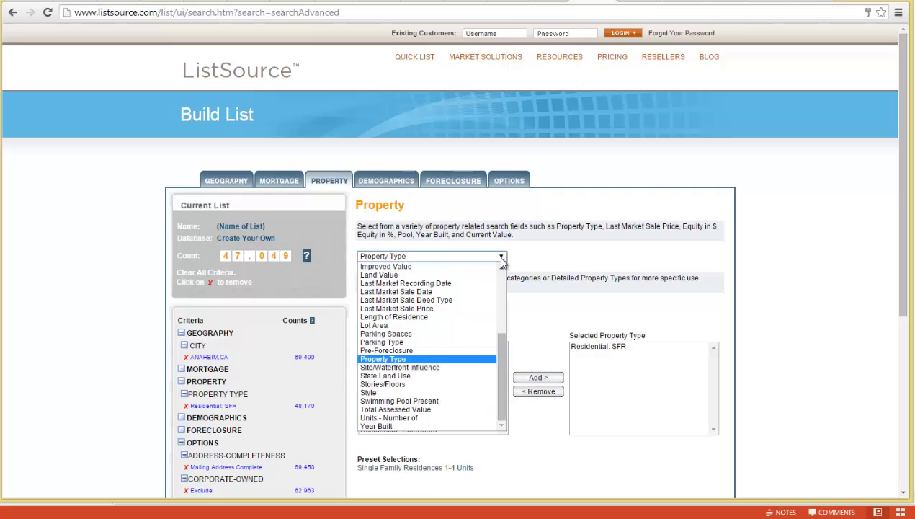
pyautogui.moveTo(504, 366); pyautogui.dragTo(504, 318)
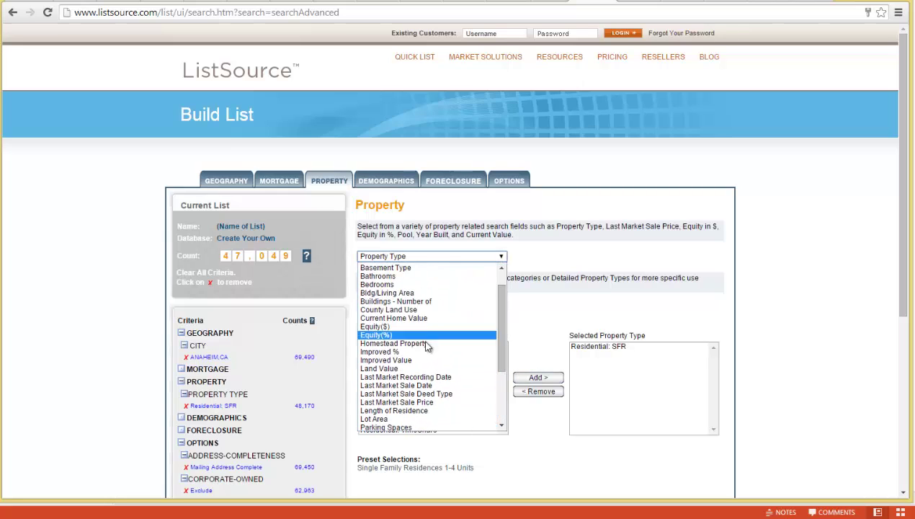
pyautogui.click(389, 335)
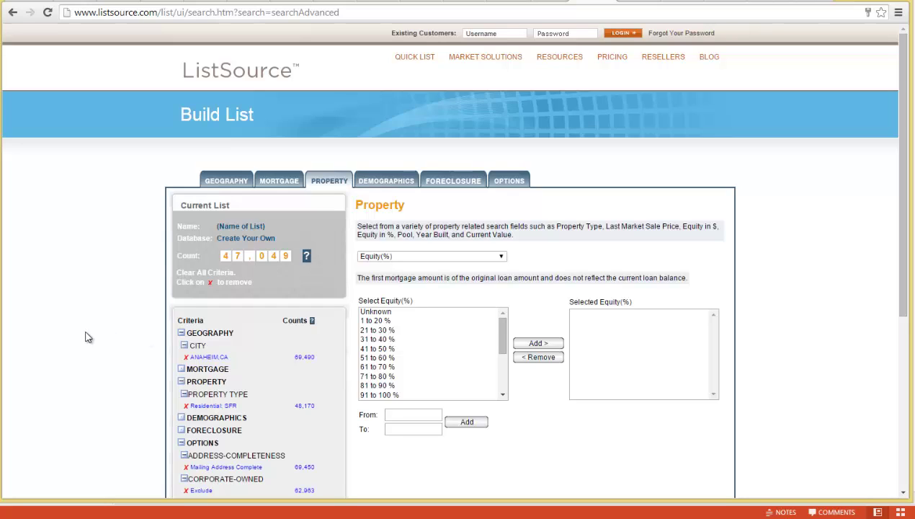
pyautogui.click(377, 348)
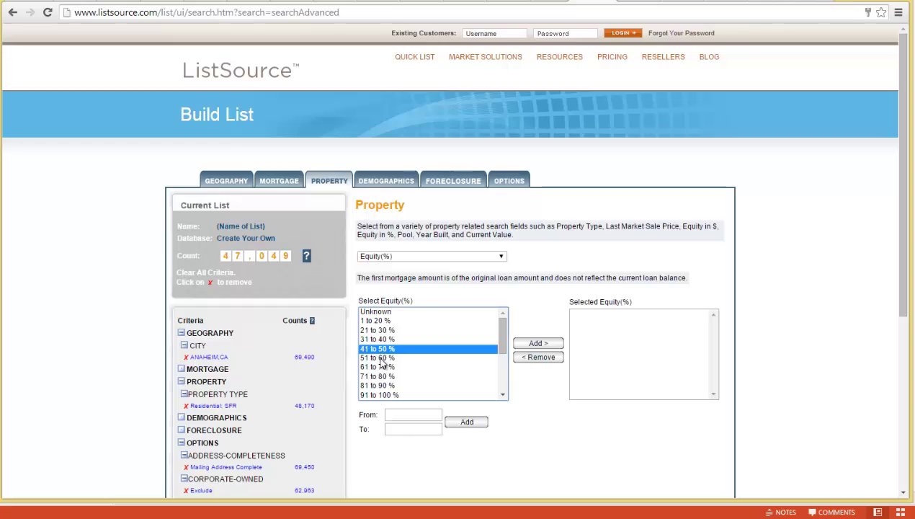
pyautogui.keyDown('shift'); pyautogui.click(375, 395); pyautogui.keyUp('shift')
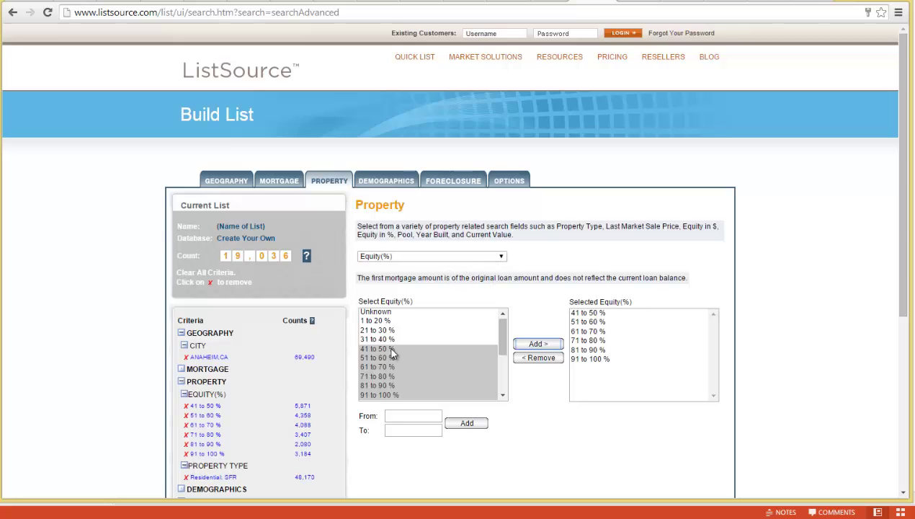
pyautogui.scroll(-1, 131, 333)
pyautogui.scroll(-1, 131, 333)
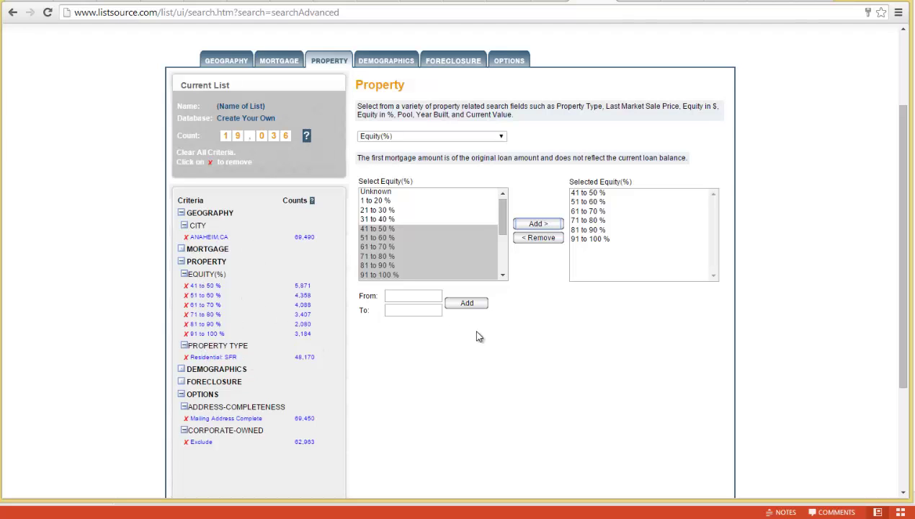
pyautogui.scroll(2, 480, 336)
# - Add Total Assessed Value ranges $1-$50,000 through $200,001-$300,000, leaving 10,490 records
pyautogui.click(500, 257)
pyautogui.scroll(1, 507, 330)
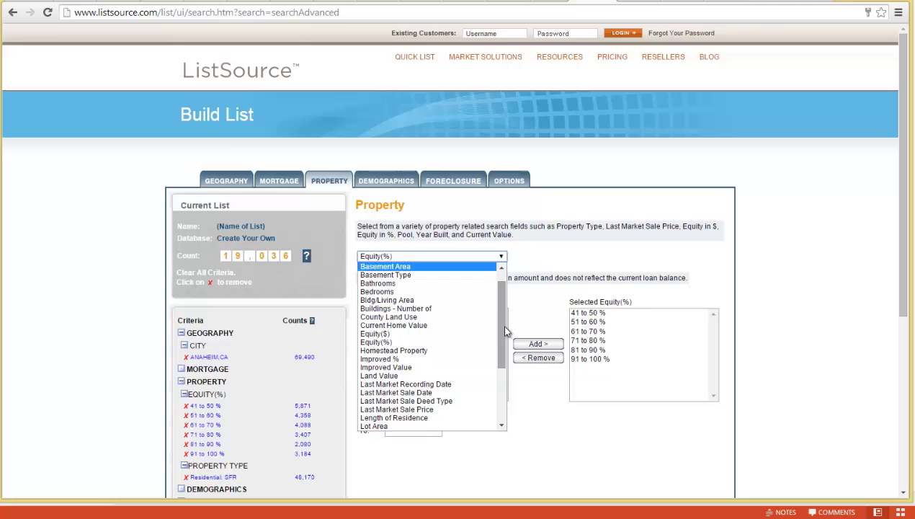
pyautogui.moveTo(500, 320); pyautogui.dragTo(501, 404)
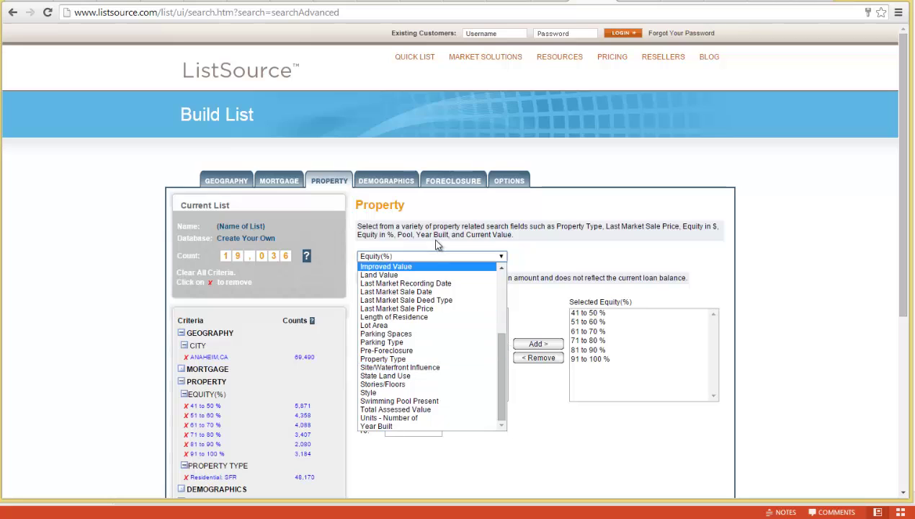
pyautogui.click(405, 408)
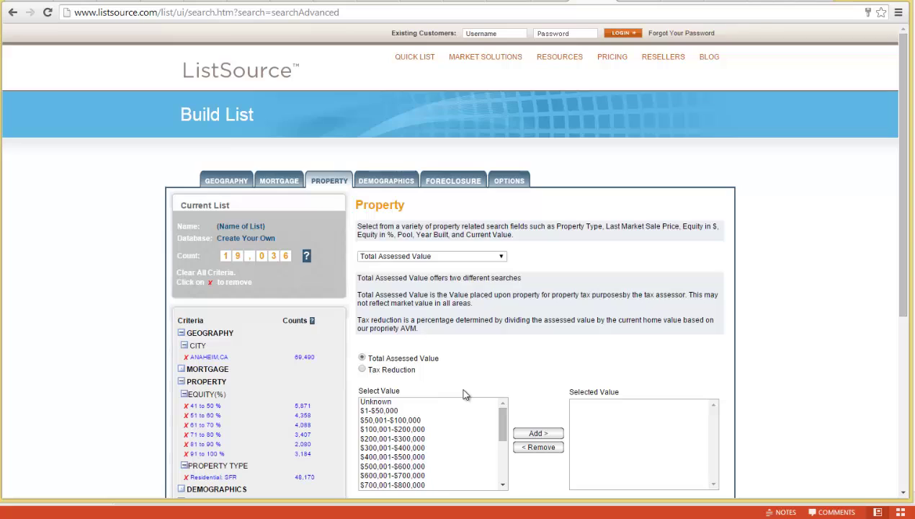
pyautogui.scroll(-1, 454, 364)
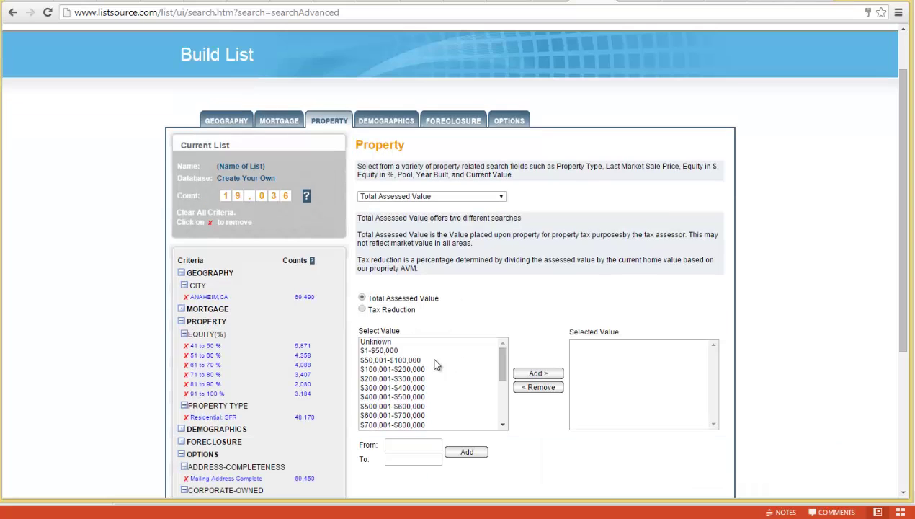
pyautogui.click(404, 379)
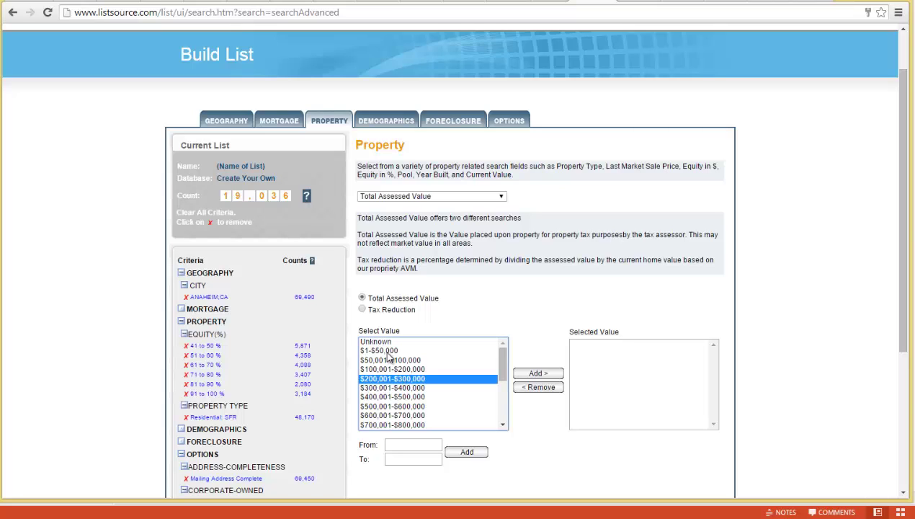
pyautogui.keyDown('shift'); pyautogui.click(388, 351); pyautogui.keyUp('shift')
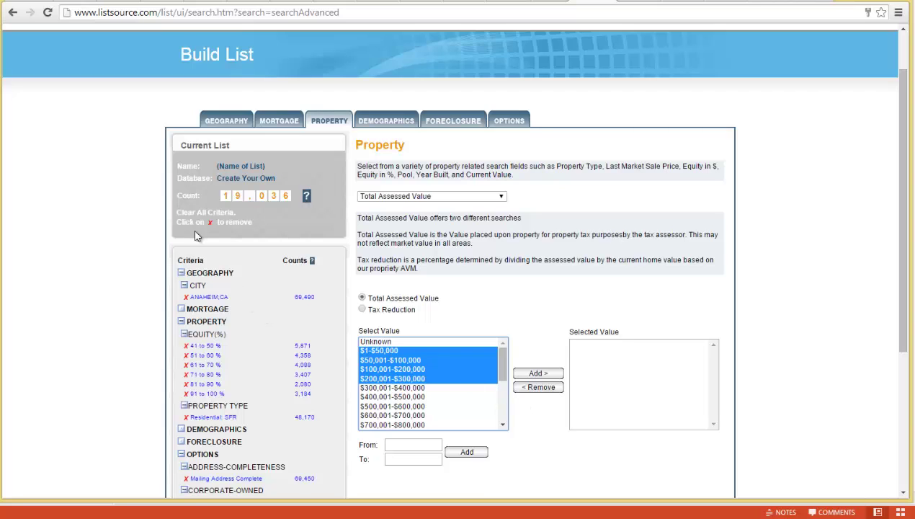
pyautogui.click(554, 376)
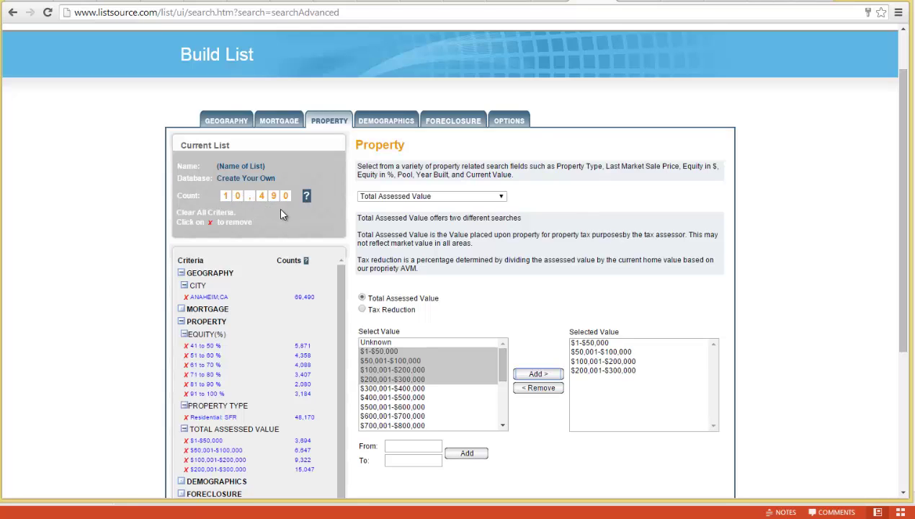
pyautogui.scroll(-1, 306, 386)
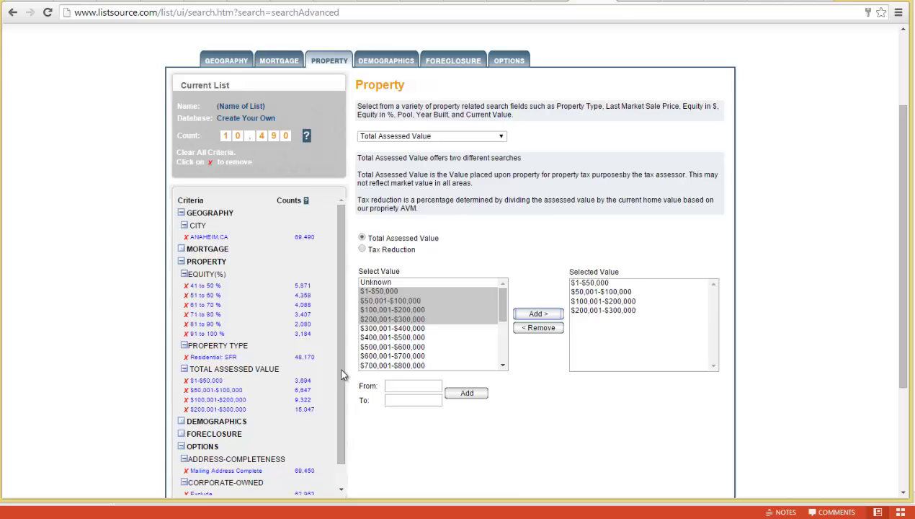
pyautogui.scroll(1, 352, 364)
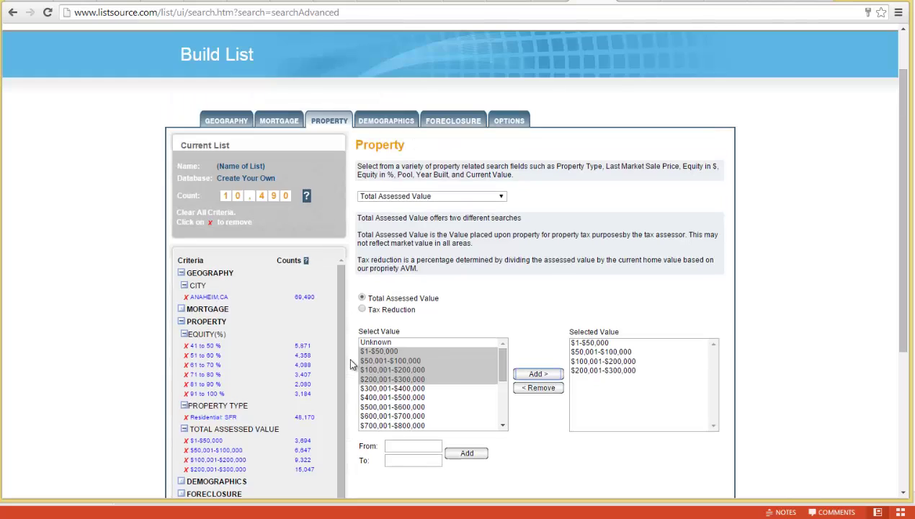
# - Switch the property search field from Length of Residence to Last Market Sale Date without adding criteria
pyautogui.click(502, 196)
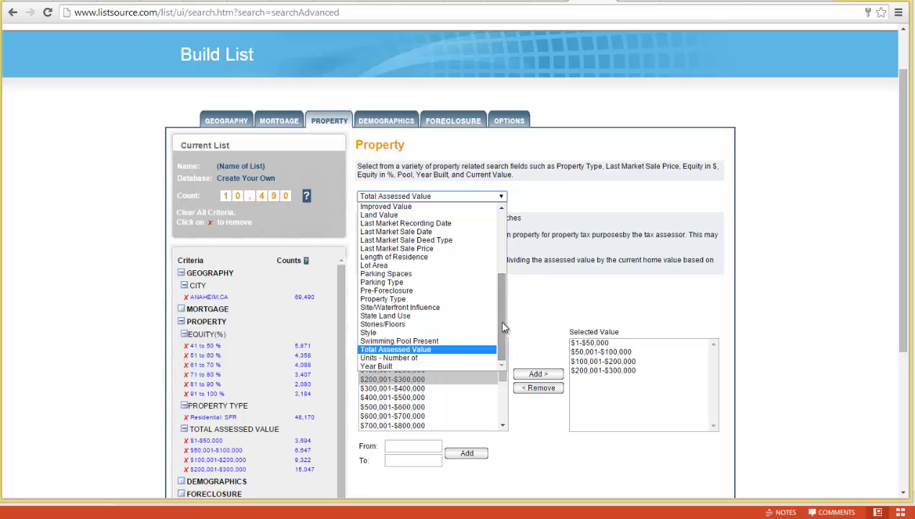
pyautogui.click(407, 258)
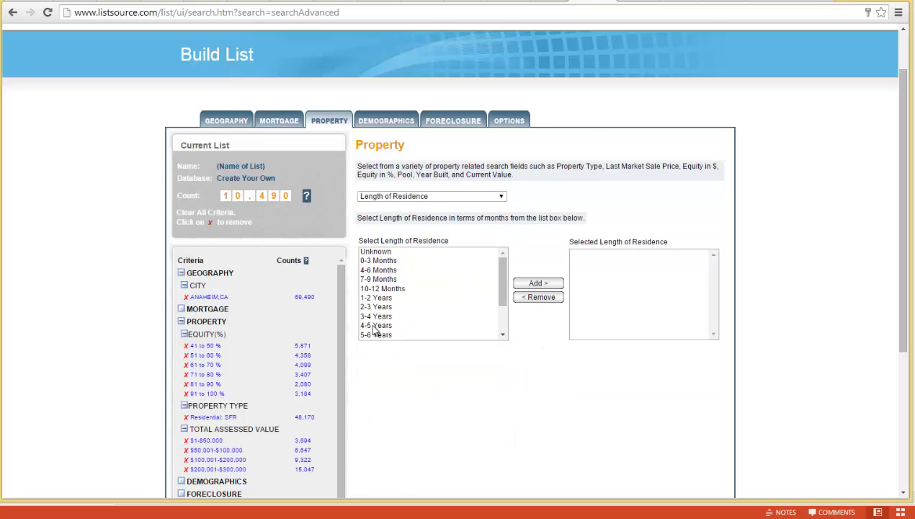
pyautogui.click(499, 198)
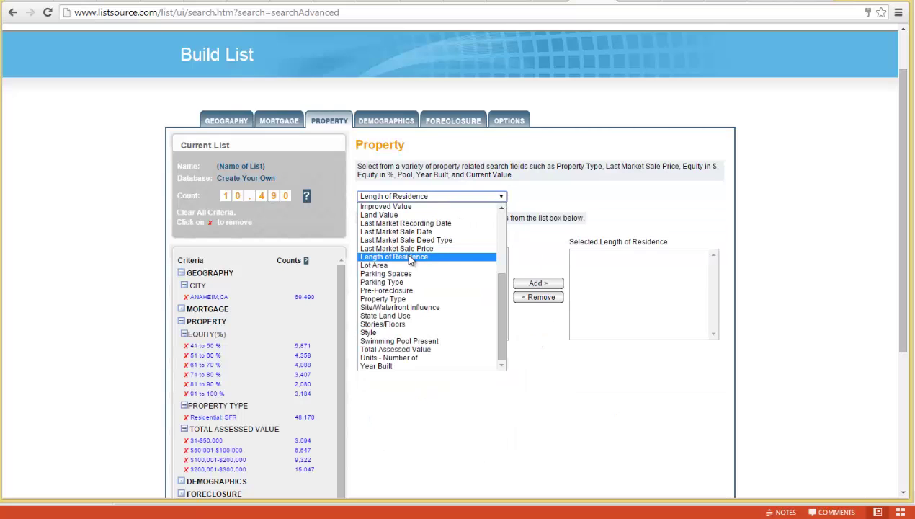
pyautogui.click(408, 232)
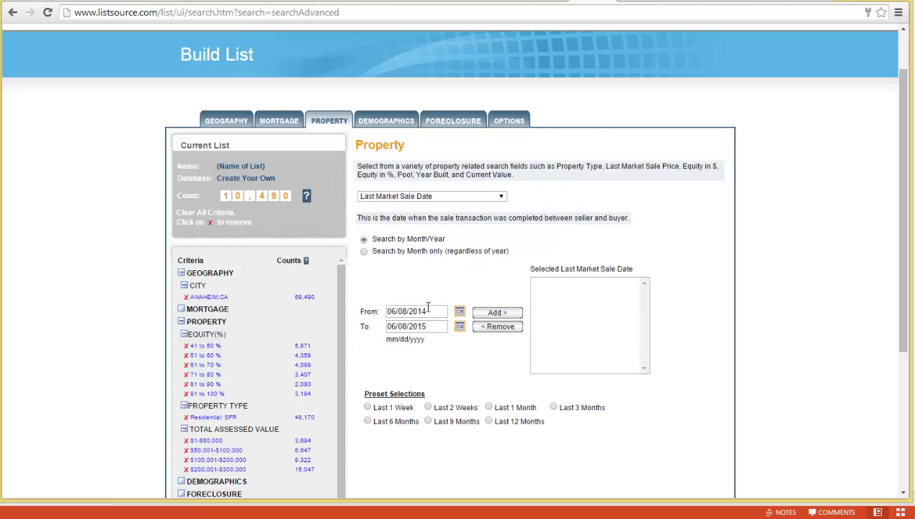
pyautogui.click(500, 196)
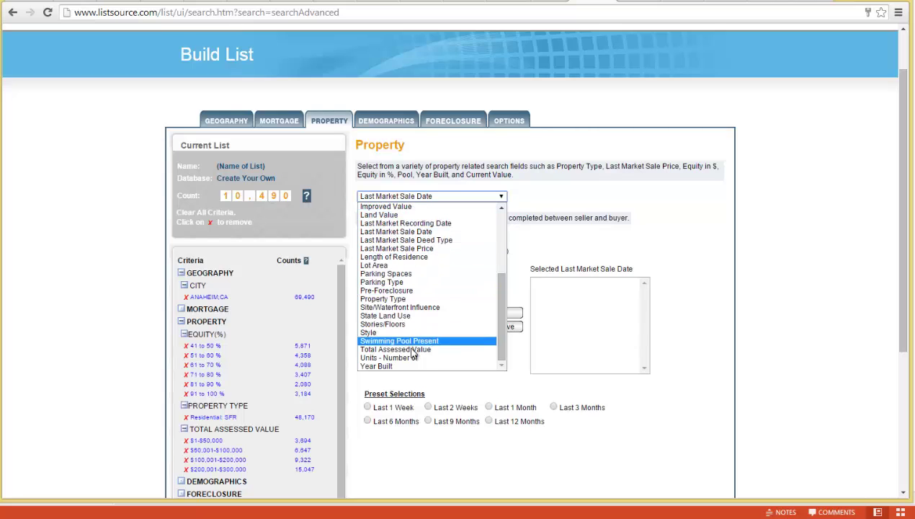
pyautogui.click(537, 190)
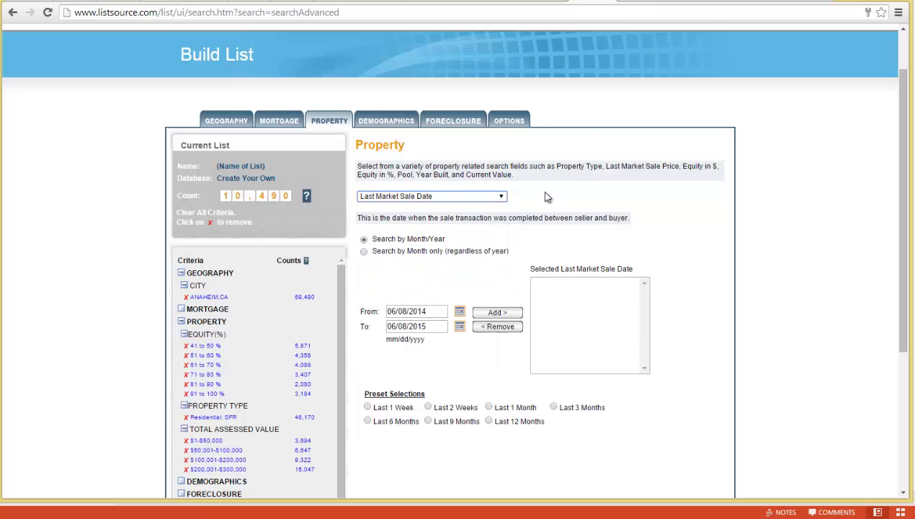
pyautogui.scroll(-1, 160, 389)
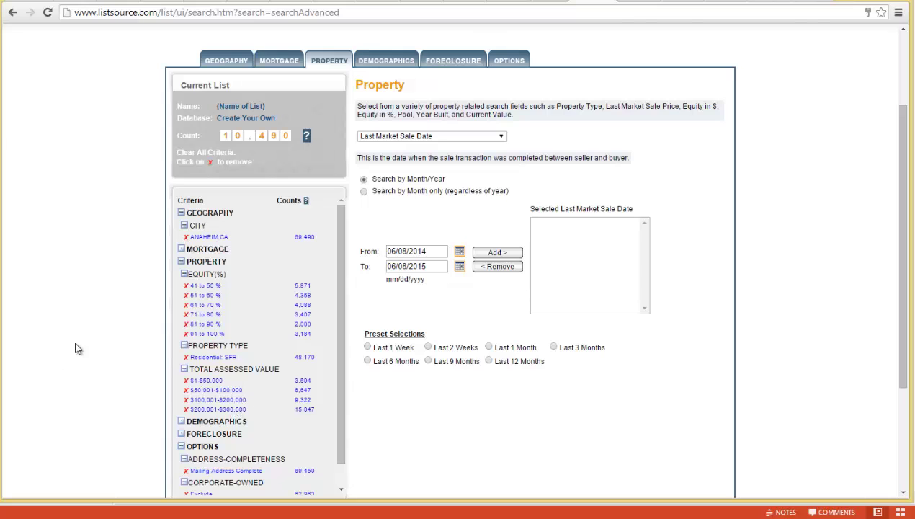
pyautogui.scroll(2, 75, 349)
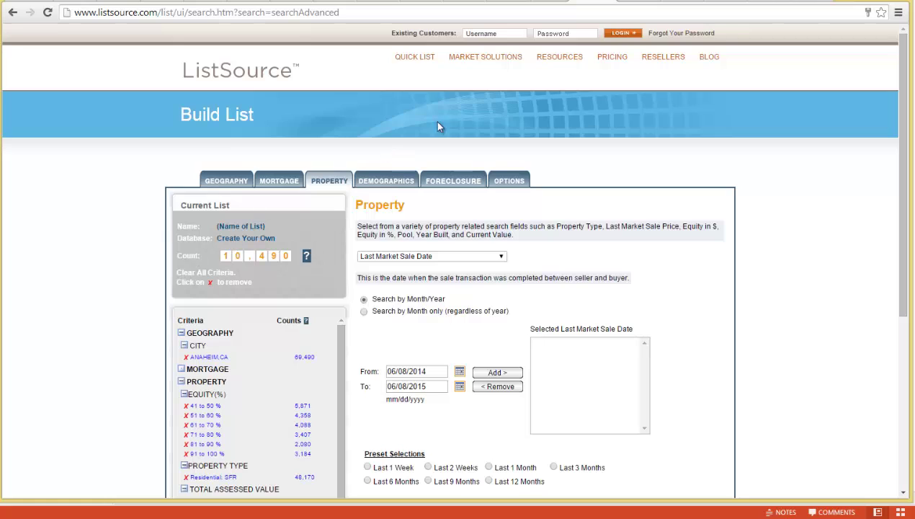
pyautogui.scroll(-1, 524, 160)
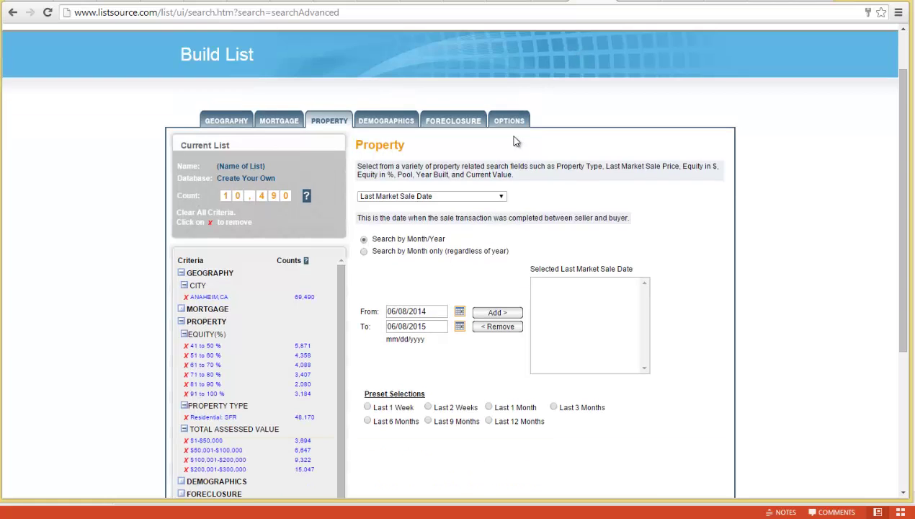
# - Set Owner Occupied Status to Absentee Owned on the Options tab, leaving 1,629 records
pyautogui.click(508, 122)
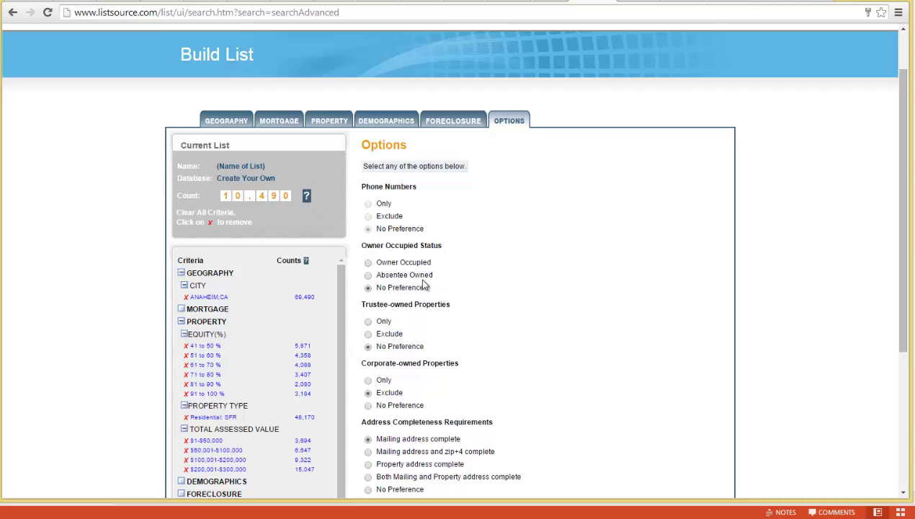
pyautogui.click(369, 277)
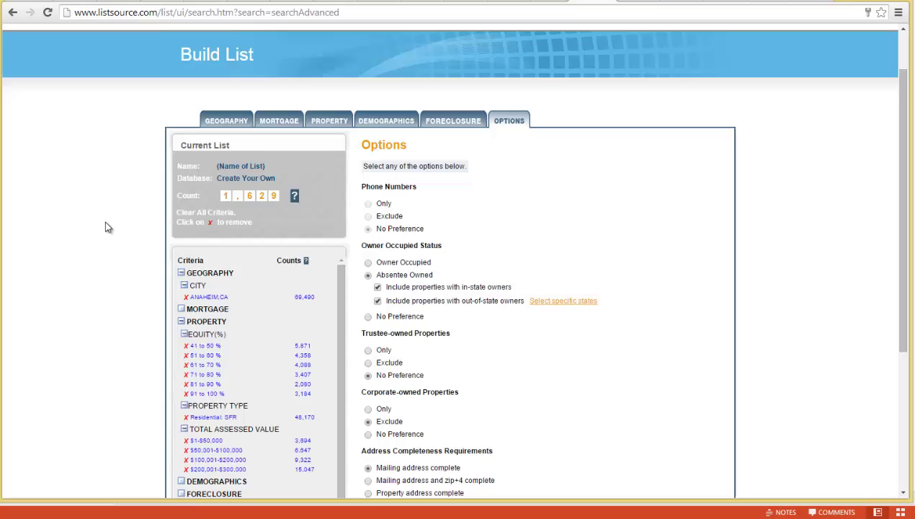
pyautogui.scroll(-1, 110, 229)
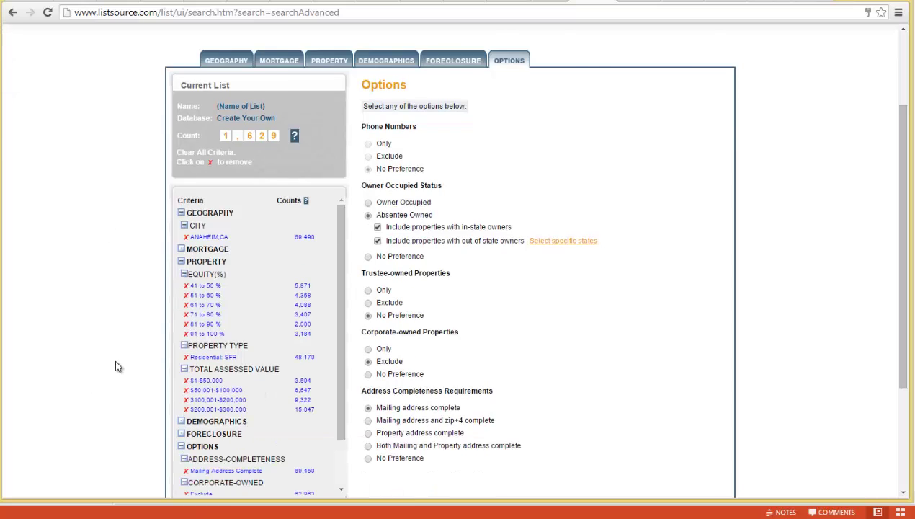
pyautogui.scroll(2, 123, 360)
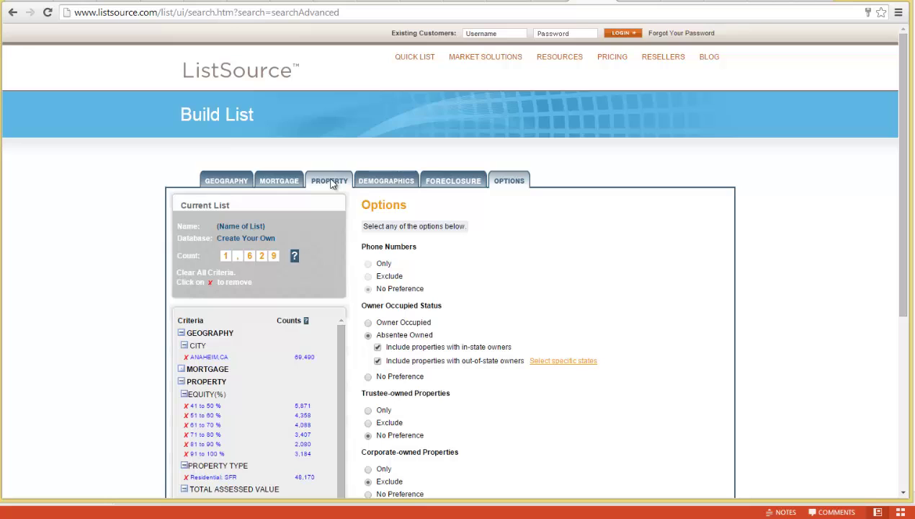
pyautogui.scroll(-2, 165, 391)
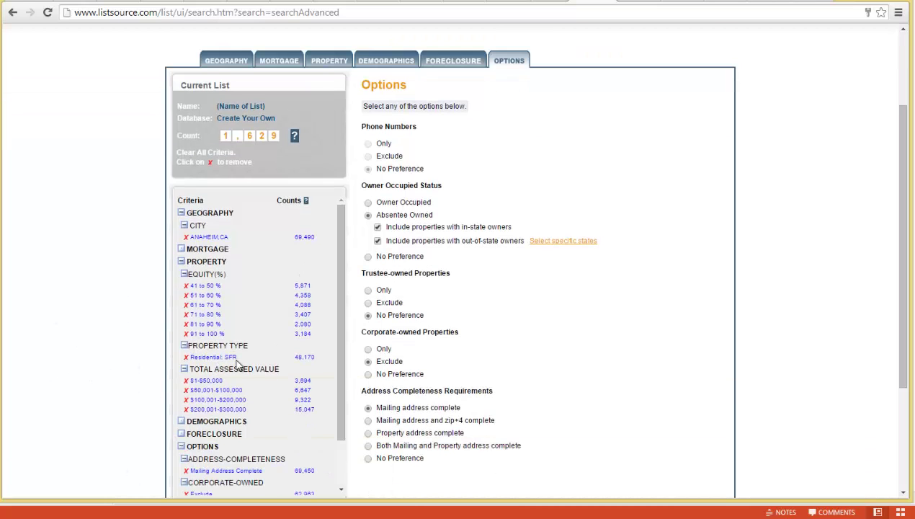
pyautogui.scroll(2, 387, 189)
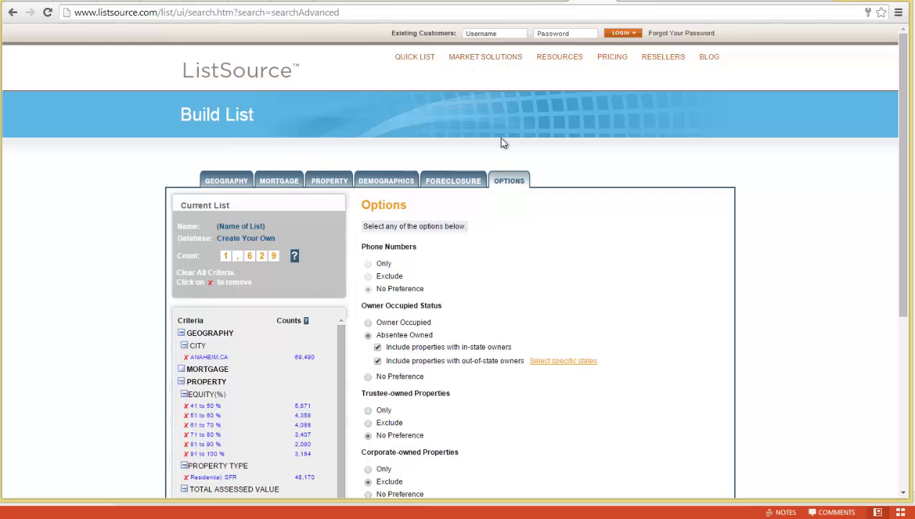
pyautogui.scroll(-1, 439, 245)
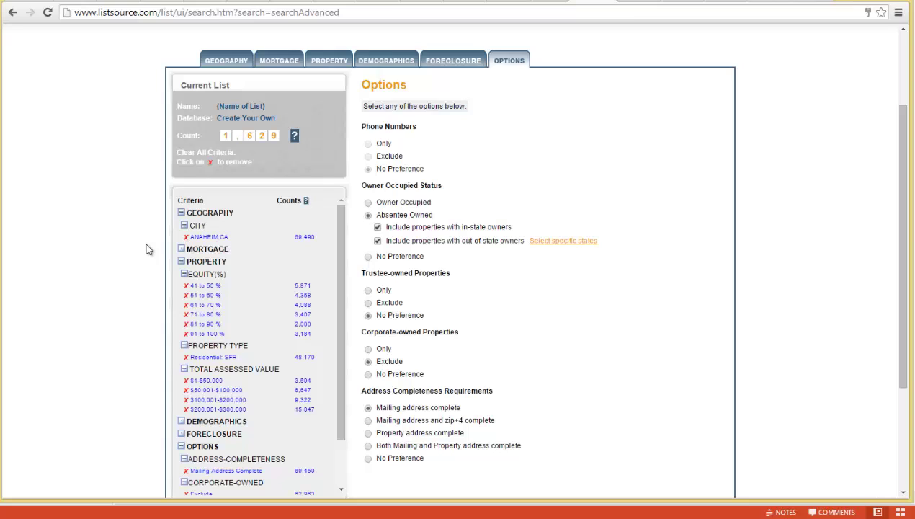
pyautogui.scroll(-1, 148, 249)
pyautogui.scroll(-3, 778, 170)
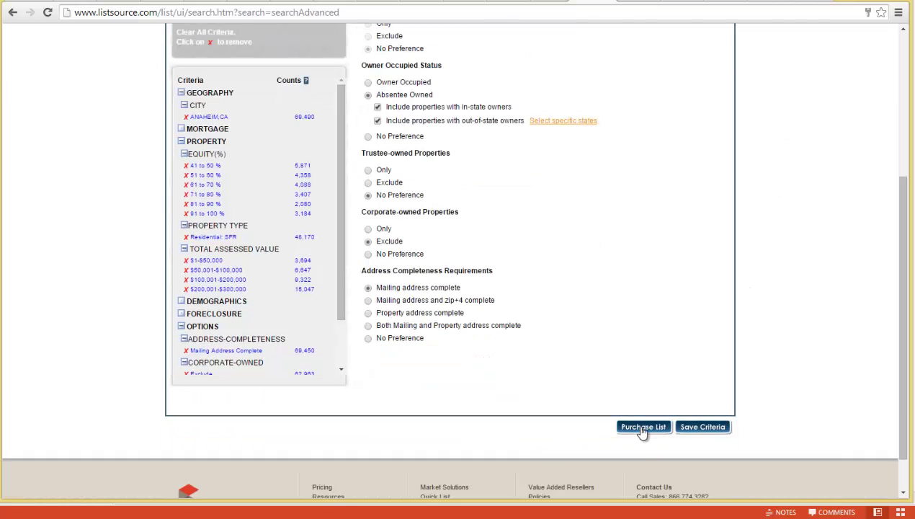
pyautogui.scroll(4, 646, 428)
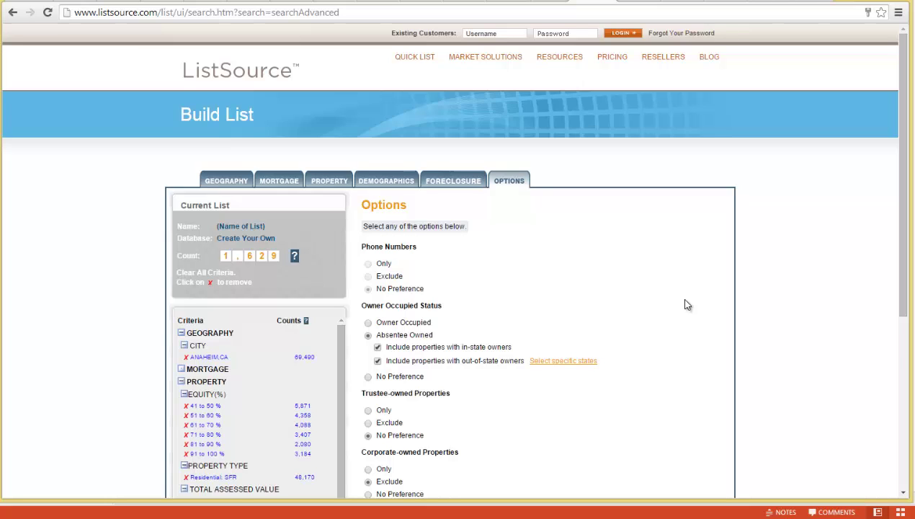
pyautogui.scroll(-1, 686, 305)
pyautogui.scroll(-1, 673, 253)
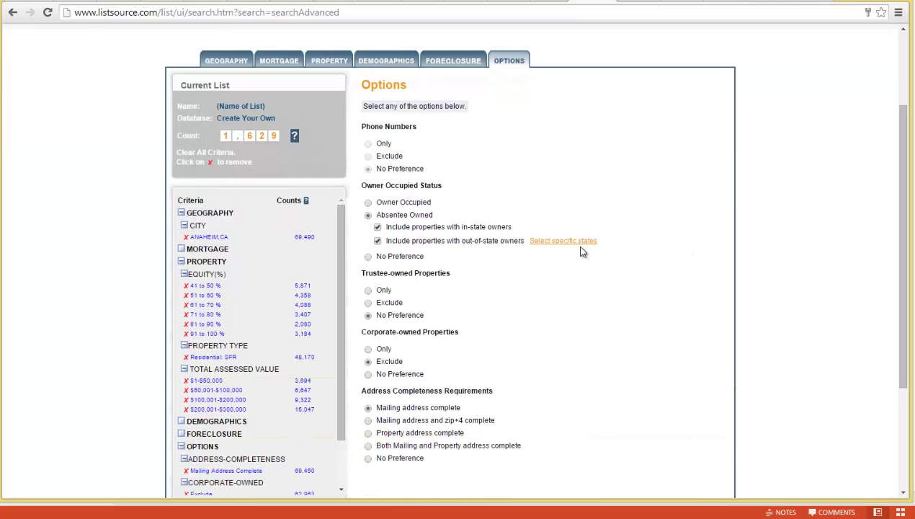